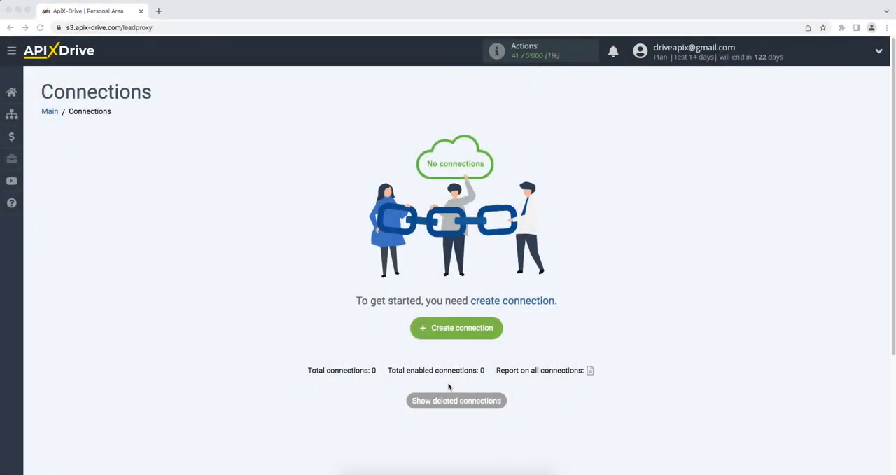
# - Create a new connection and set Pipedrive as its data source system
pyautogui.click(415, 333)
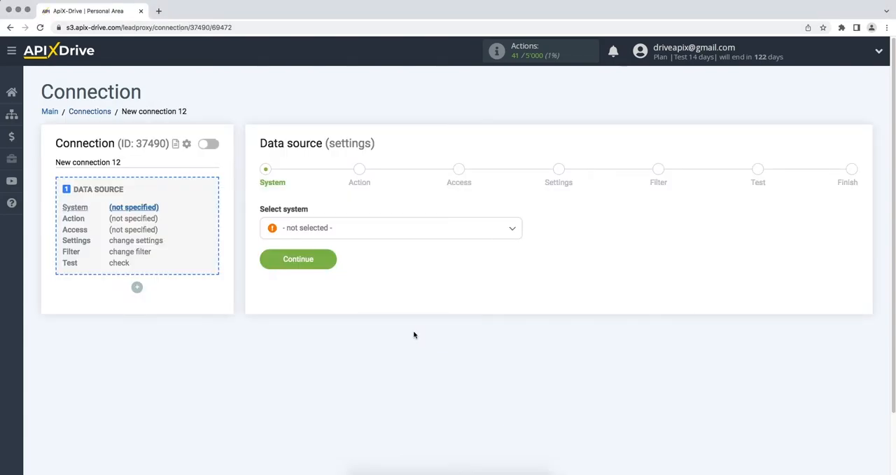
pyautogui.click(499, 232)
pyautogui.moveTo(518, 242); pyautogui.dragTo(519, 334)
pyautogui.click(372, 320)
pyautogui.click(269, 264)
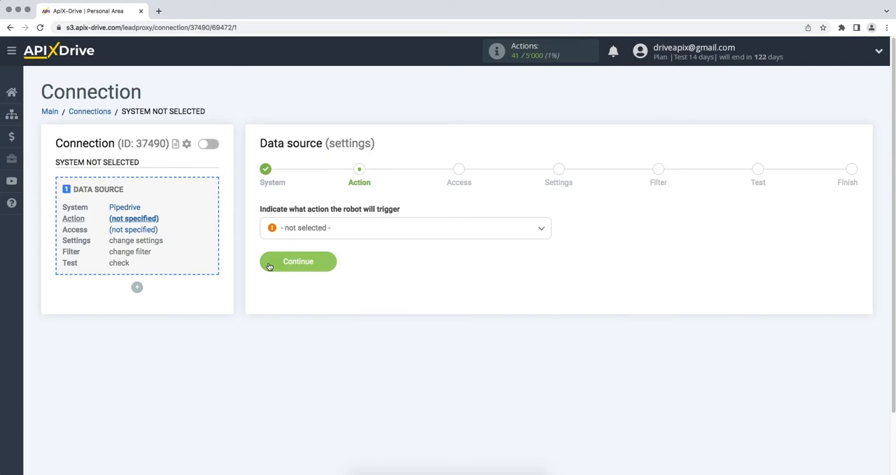
# - Set the data source action to Get Deals (new) and continue to the access stage
pyautogui.click(300, 231)
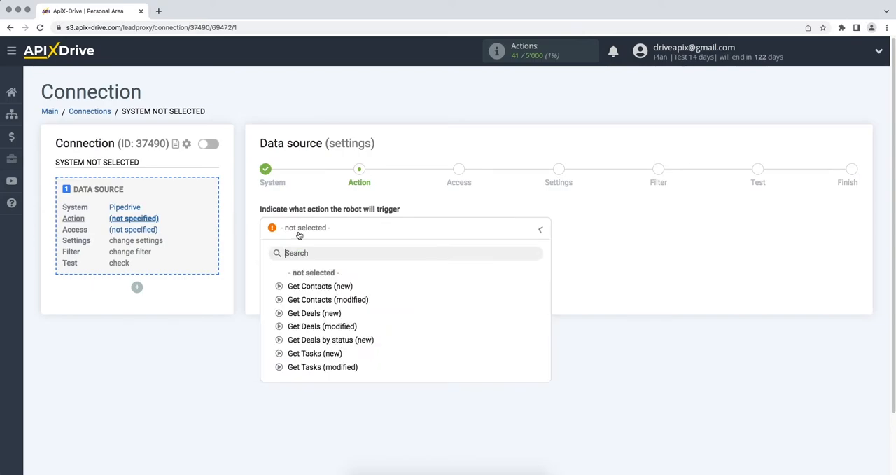
pyautogui.click(310, 312)
pyautogui.click(269, 264)
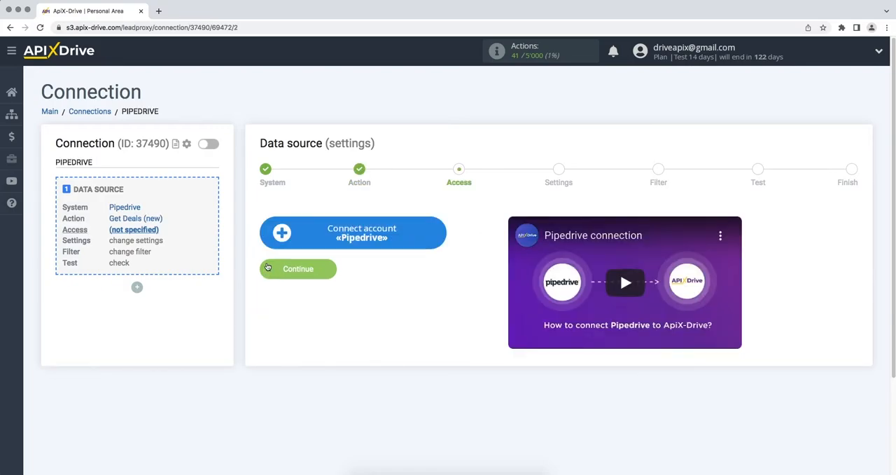
# - Start connecting a Pipedrive account and copy the domain apix-drive5.pipedrive.com from the Pipedrive deal page address into the integration's Domain field
pyautogui.click(274, 242)
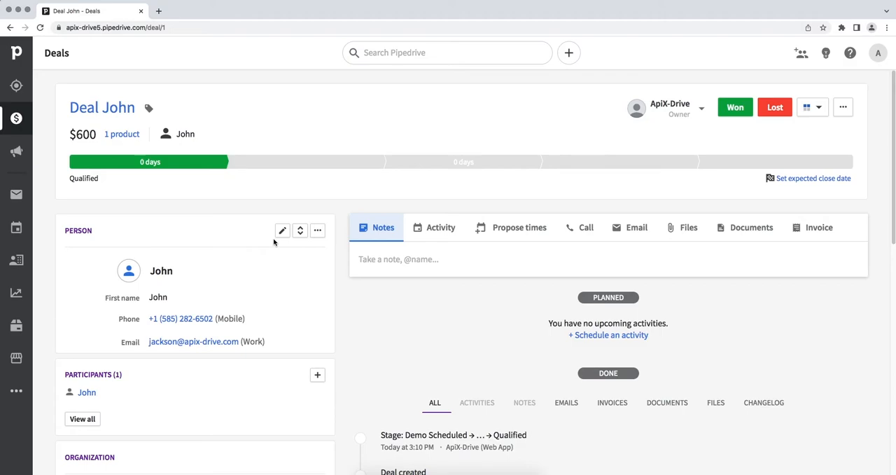
pyautogui.click(270, 29)
pyautogui.moveTo(168, 27); pyautogui.dragTo(89, 28)
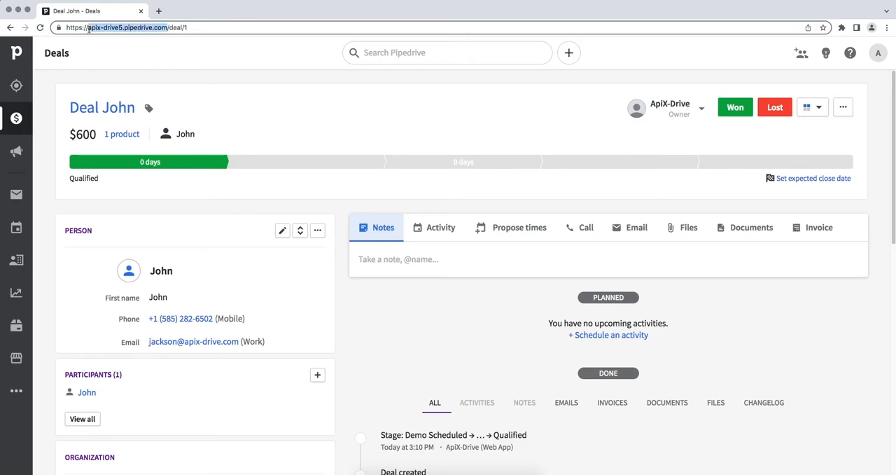
pyautogui.rightClick(89, 28)
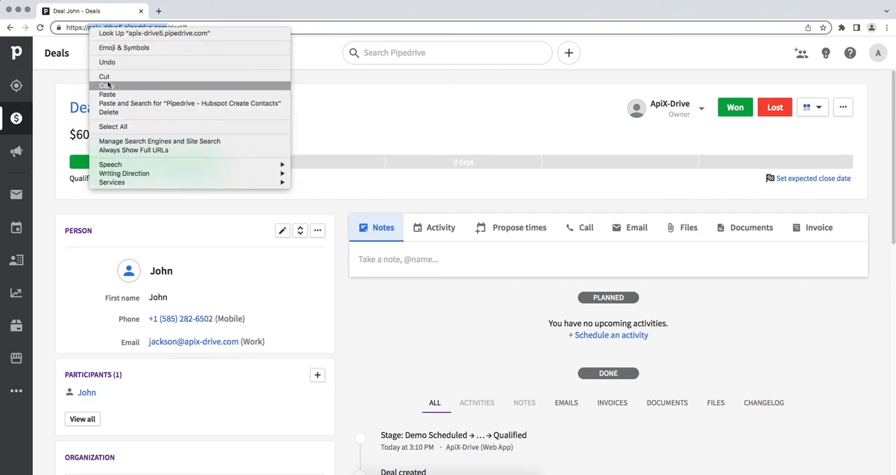
pyautogui.click(108, 84)
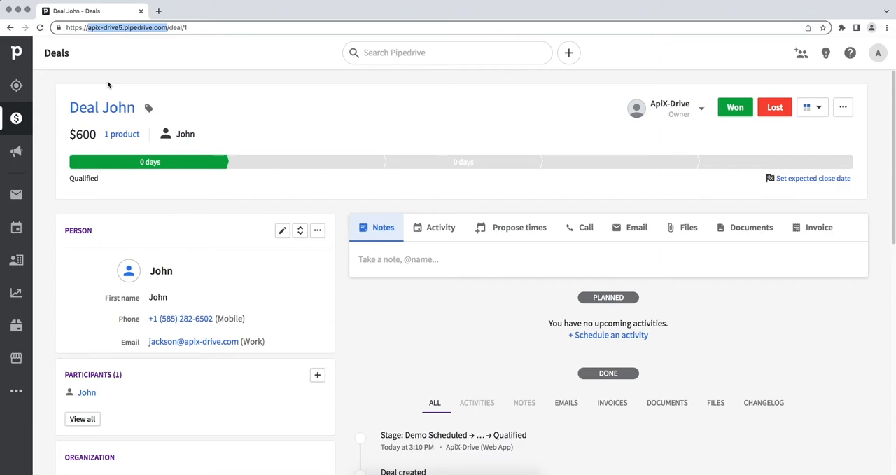
pyautogui.press('super+grave')
pyautogui.rightClick(342, 235)
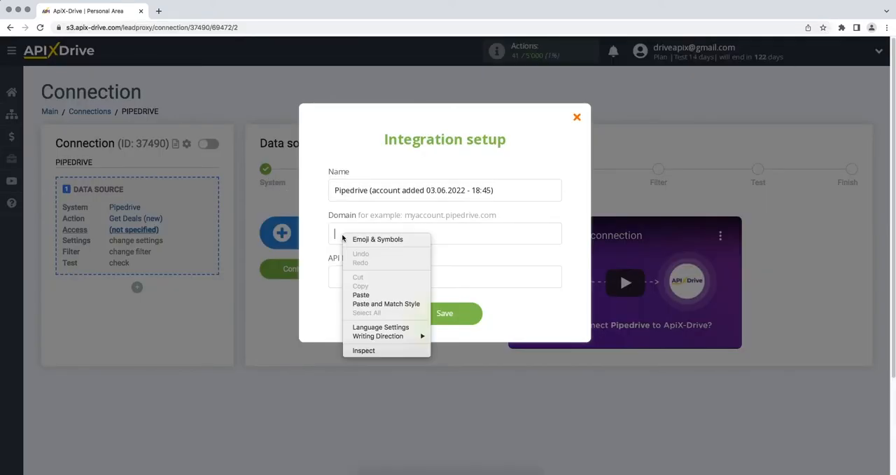
pyautogui.click(361, 294)
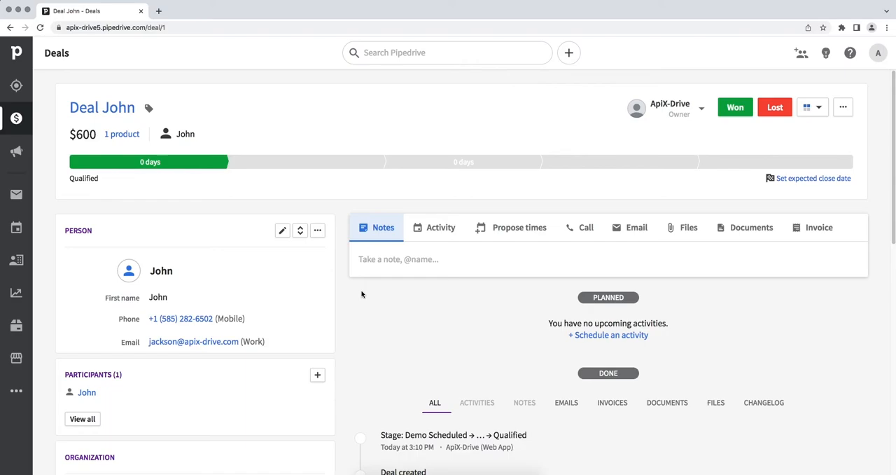
# - Switch to Pipedrive and copy the personal API token from the personal preferences
pyautogui.click(878, 53)
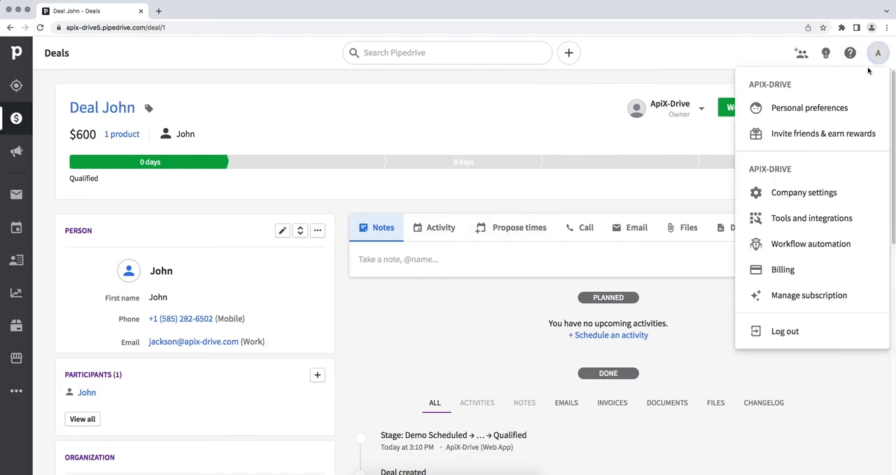
pyautogui.click(833, 107)
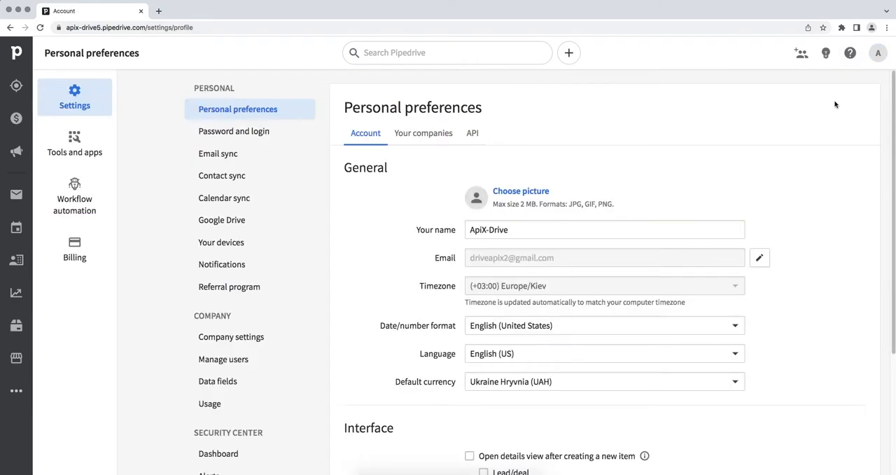
pyautogui.click(473, 137)
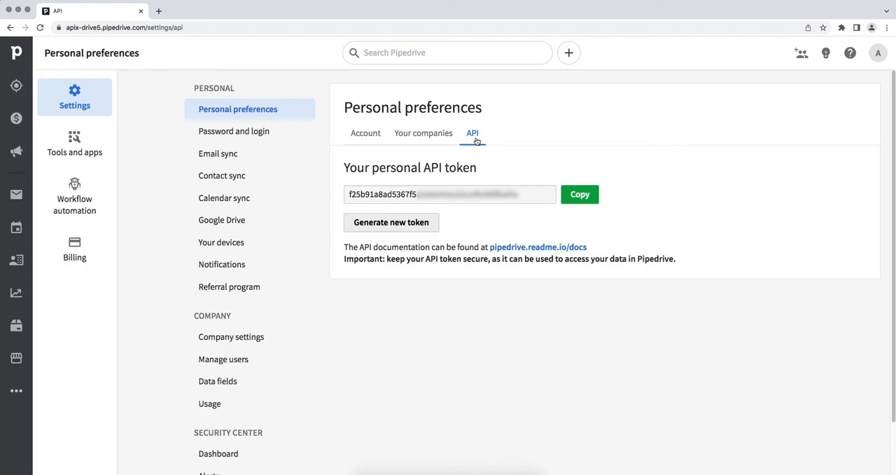
pyautogui.moveTo(519, 195); pyautogui.dragTo(350, 195)
pyautogui.rightClick(361, 197)
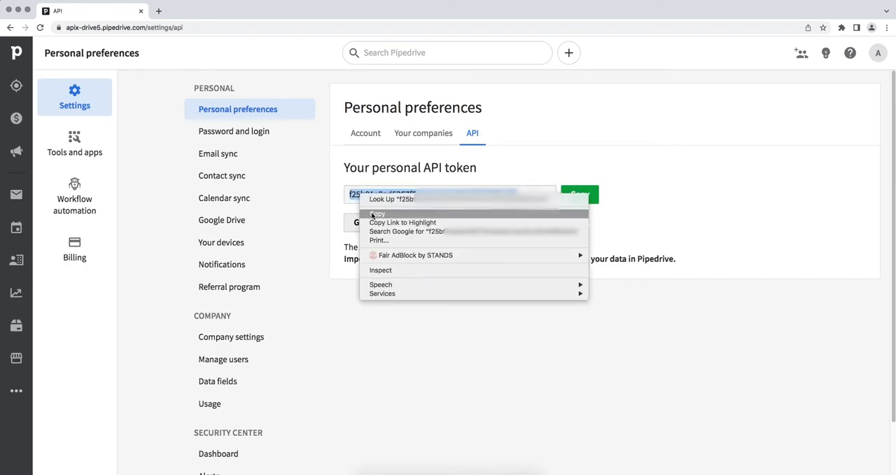
pyautogui.click(375, 214)
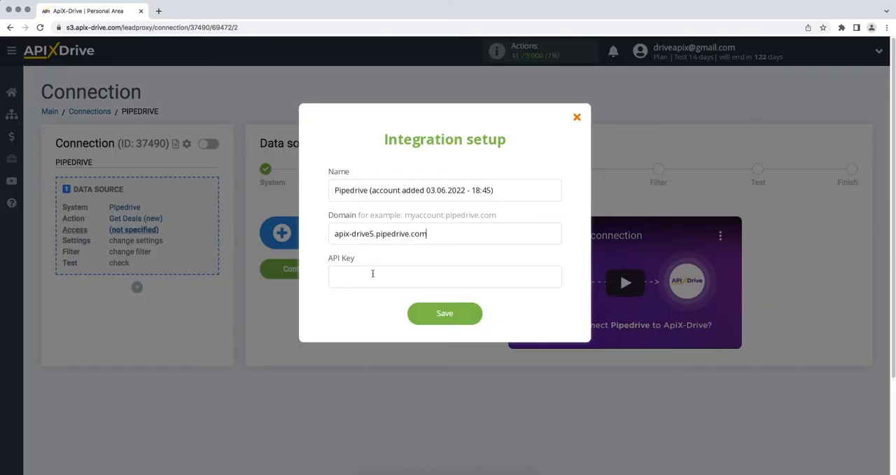
# - Paste the copied token as the API key in the ApiX-Drive integration setup and save the Pipedrive account
pyautogui.rightClick(373, 275)
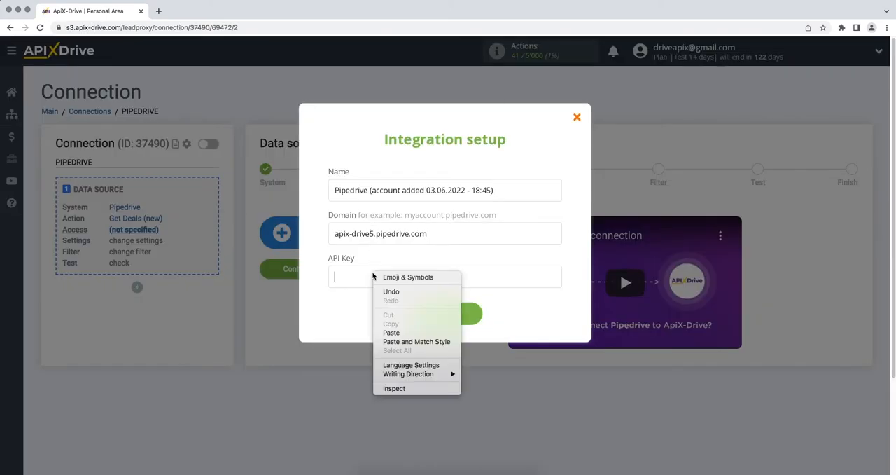
pyautogui.click(391, 332)
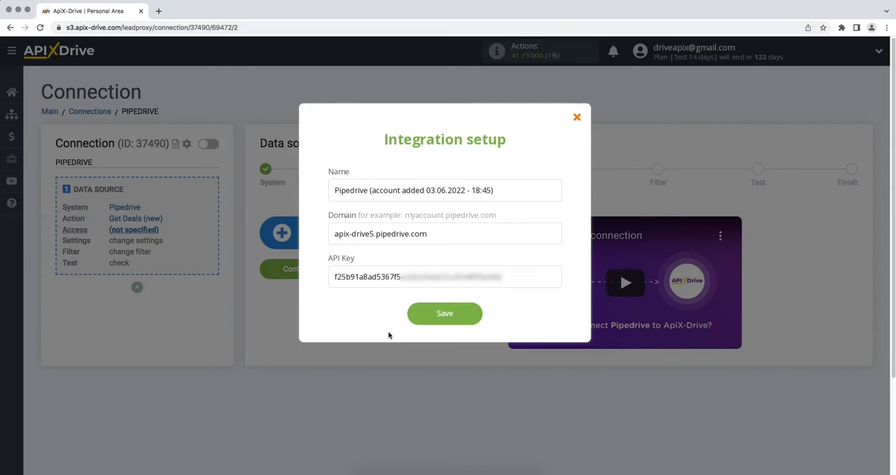
pyautogui.click(414, 317)
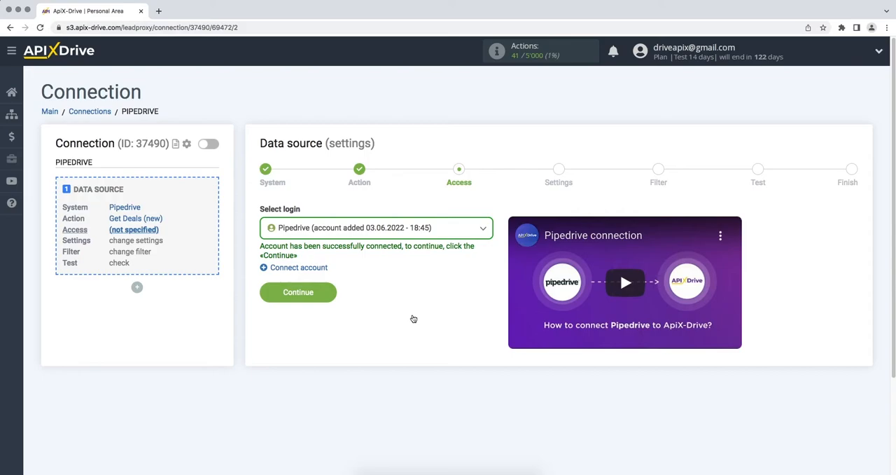
# - Select the newly added Pipedrive account as the data source login and continue
pyautogui.click(416, 236)
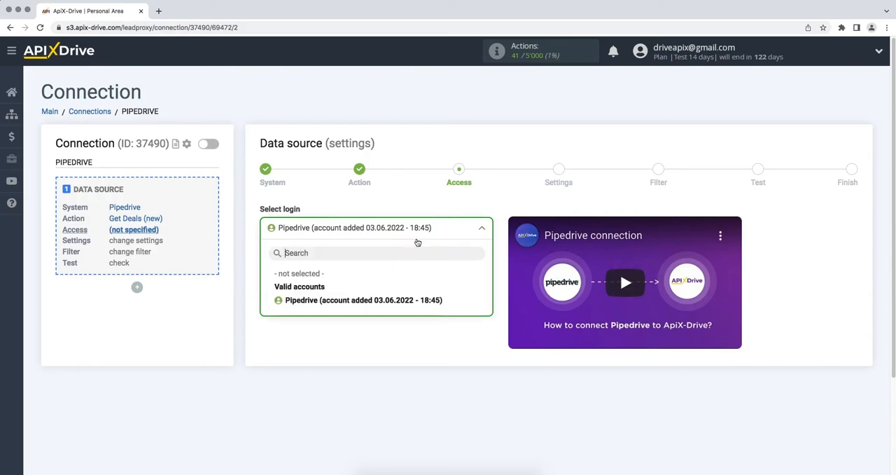
pyautogui.click(415, 303)
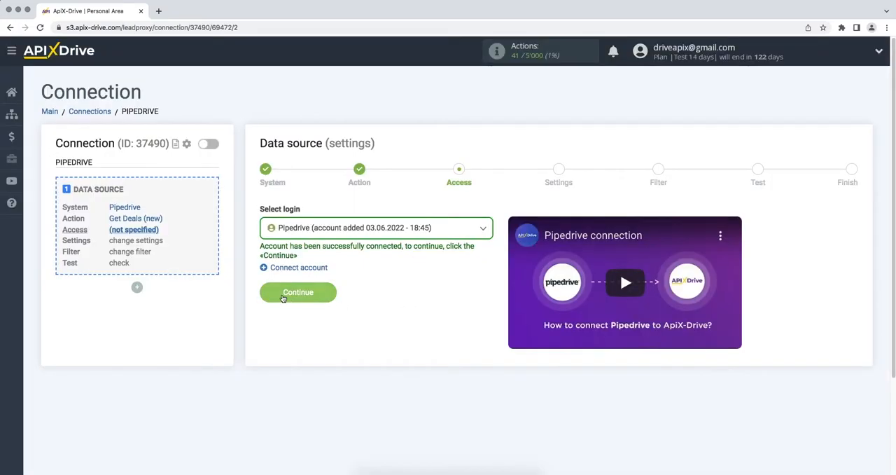
pyautogui.click(268, 296)
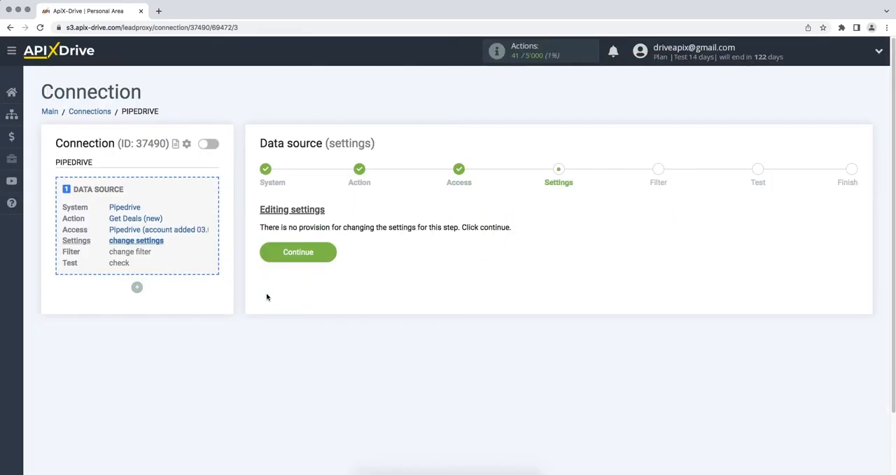
# - Continue through the data source settings without adding a filter, and accept the Pipedrive test data
pyautogui.click(262, 254)
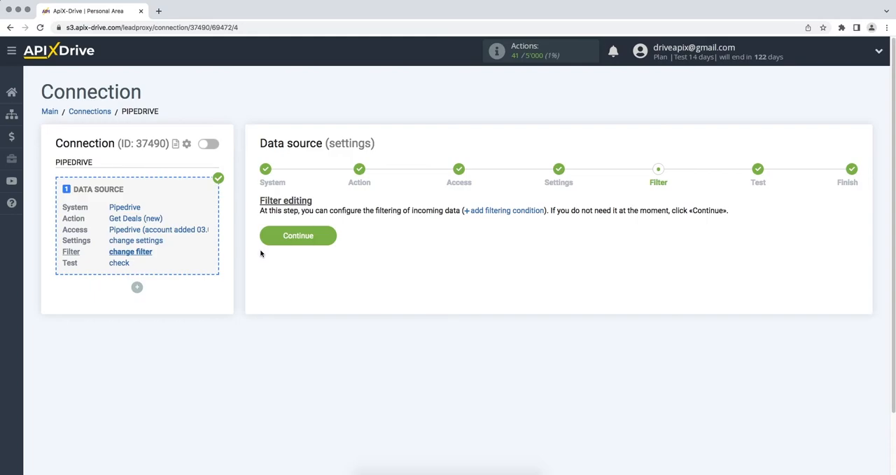
pyautogui.click(265, 241)
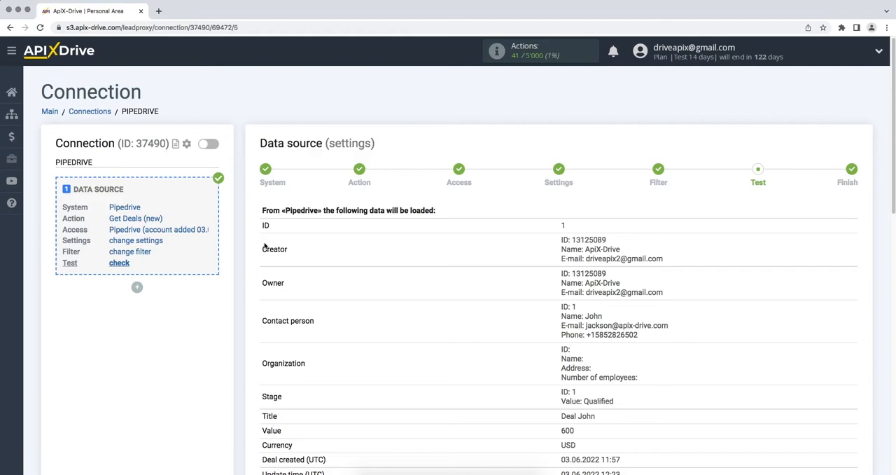
pyautogui.scroll(-8, 264, 245)
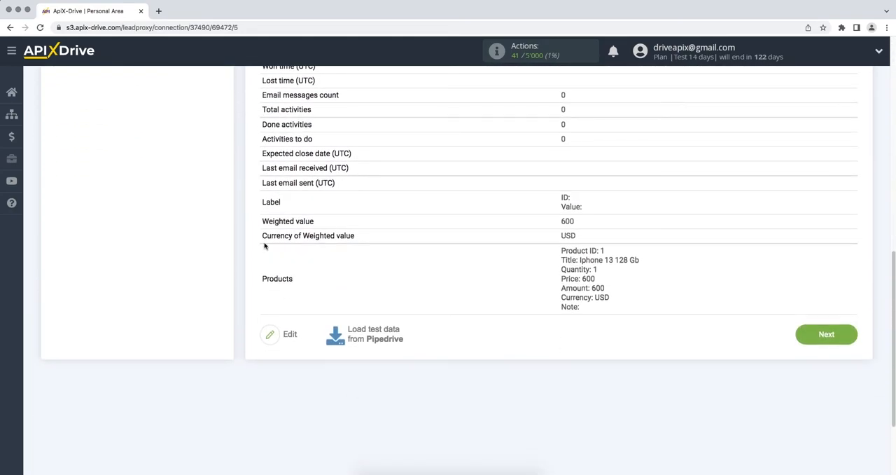
pyautogui.click(801, 341)
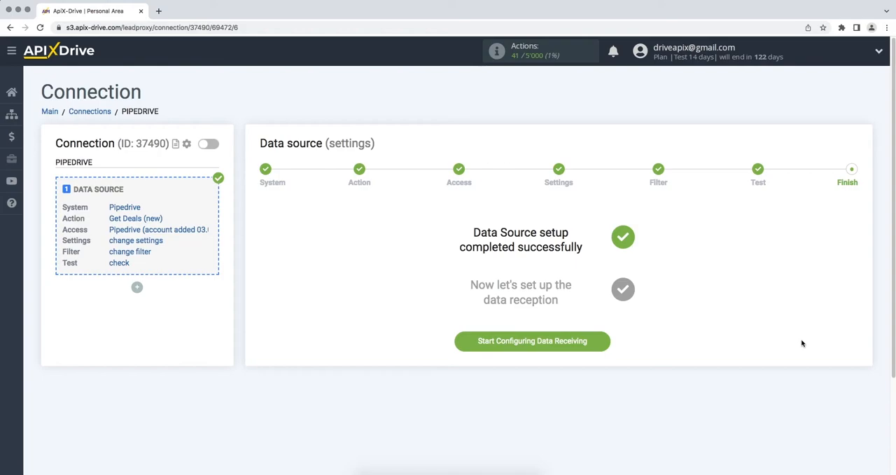
# - Start configuring data receiving and set Hubspot as the data destination system
pyautogui.click(462, 346)
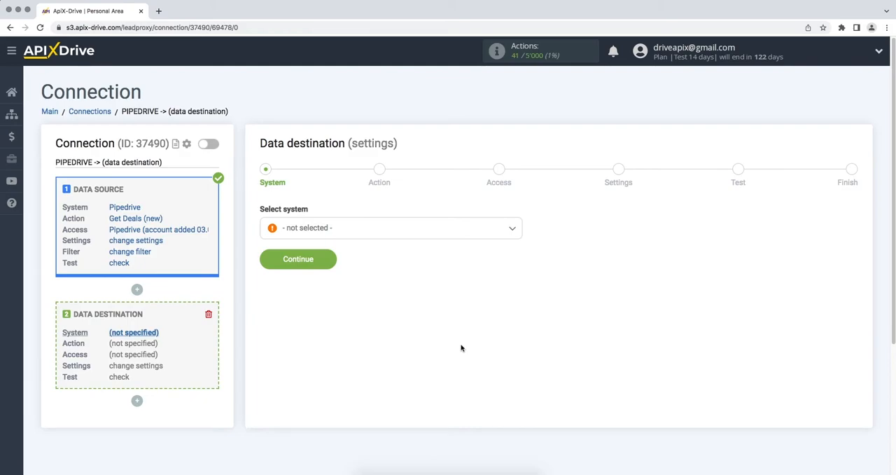
pyautogui.click(505, 233)
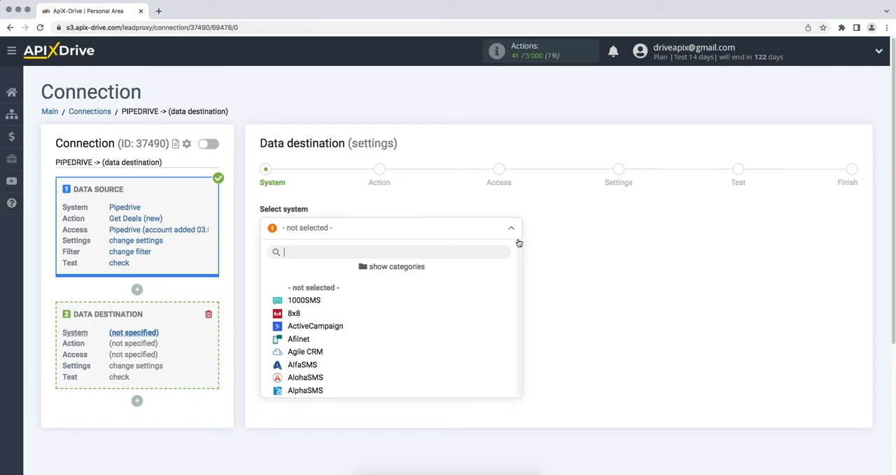
pyautogui.moveTo(519, 245); pyautogui.dragTo(506, 288)
pyautogui.click(386, 326)
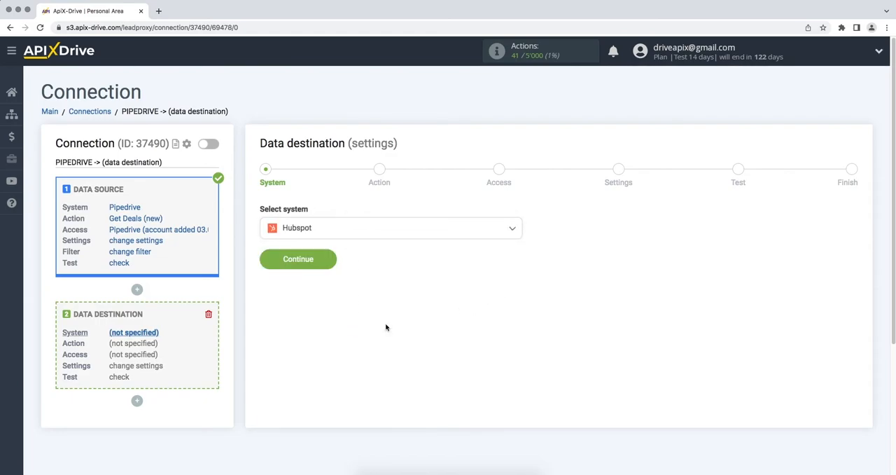
pyautogui.click(267, 263)
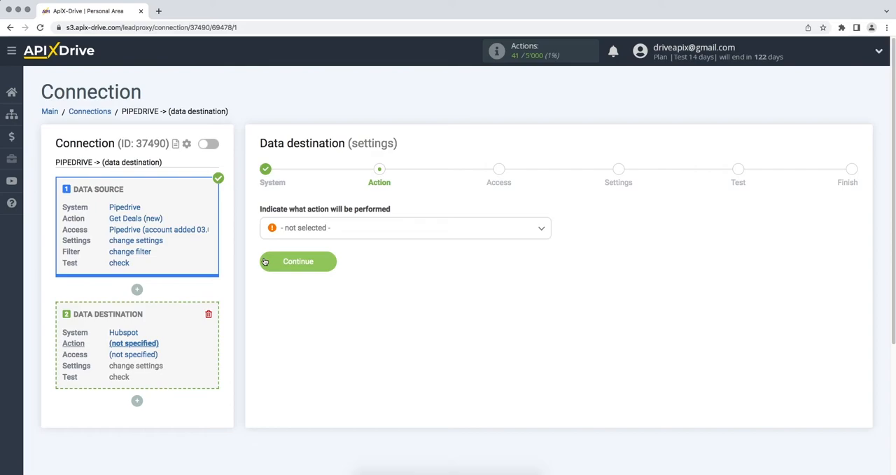
# - Set the data destination action to Create Contacts and continue to the access stage
pyautogui.click(301, 235)
pyautogui.click(305, 290)
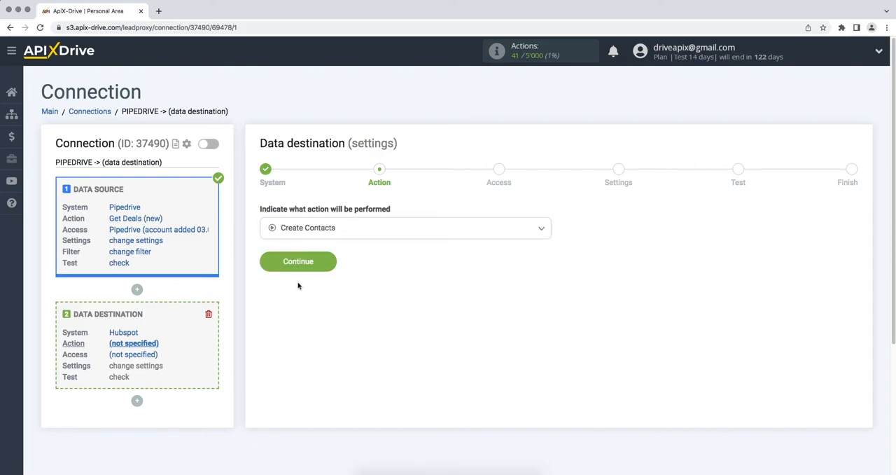
pyautogui.click(270, 263)
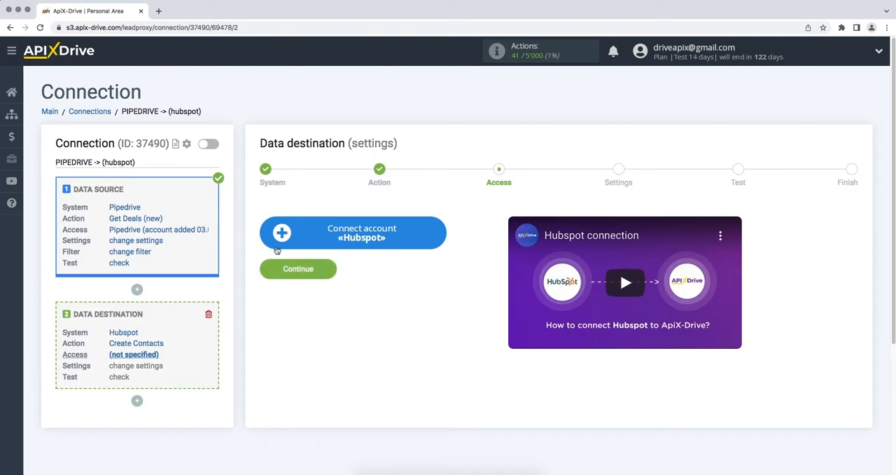
# - Start connecting a Hubspot account and create a new API key in HubSpot's integration settings
pyautogui.click(280, 240)
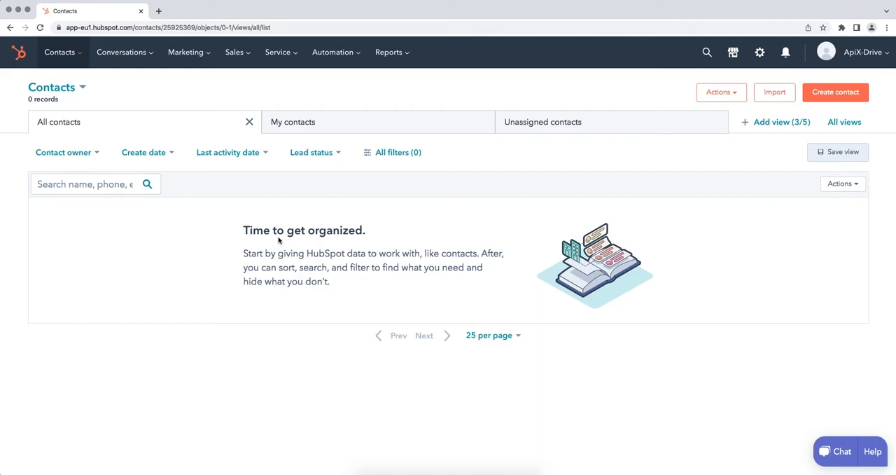
pyautogui.click(830, 54)
pyautogui.click(815, 120)
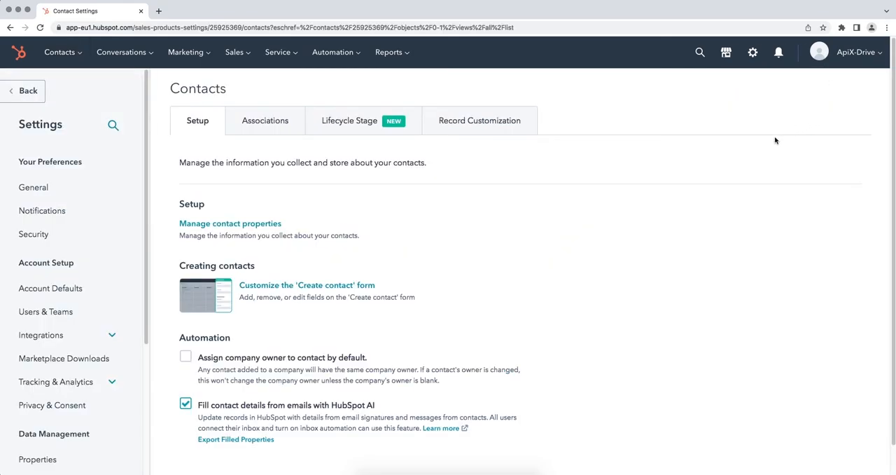
pyautogui.click(111, 337)
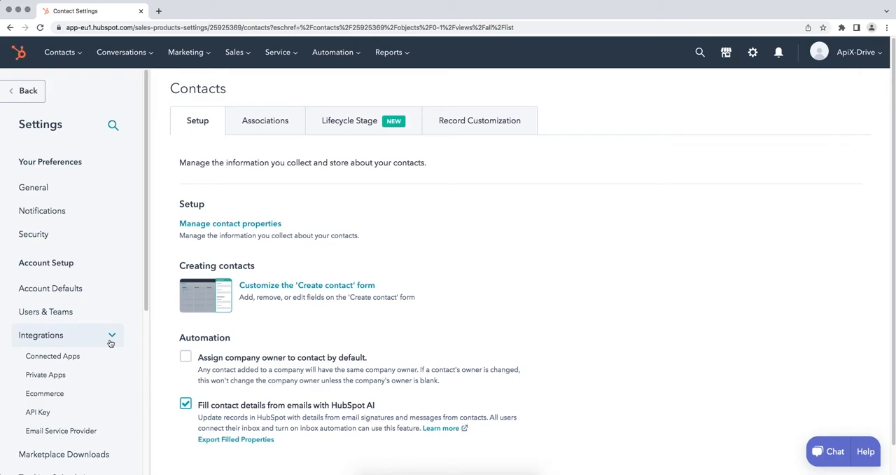
pyautogui.click(52, 413)
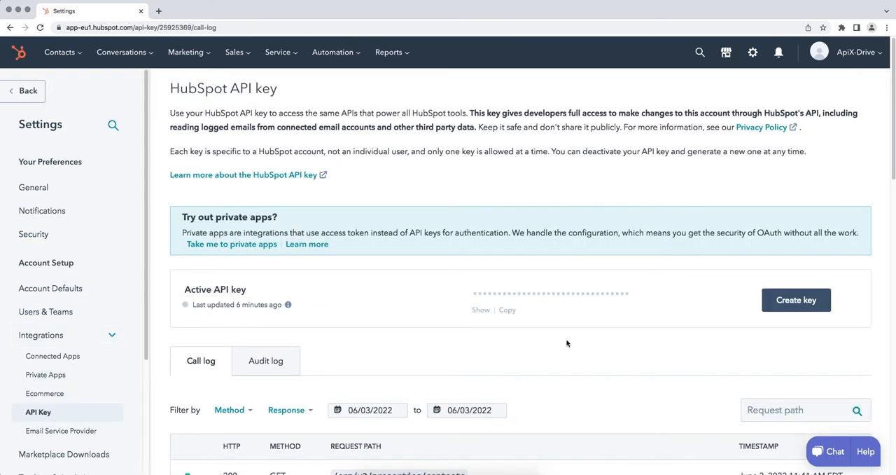
pyautogui.click(770, 306)
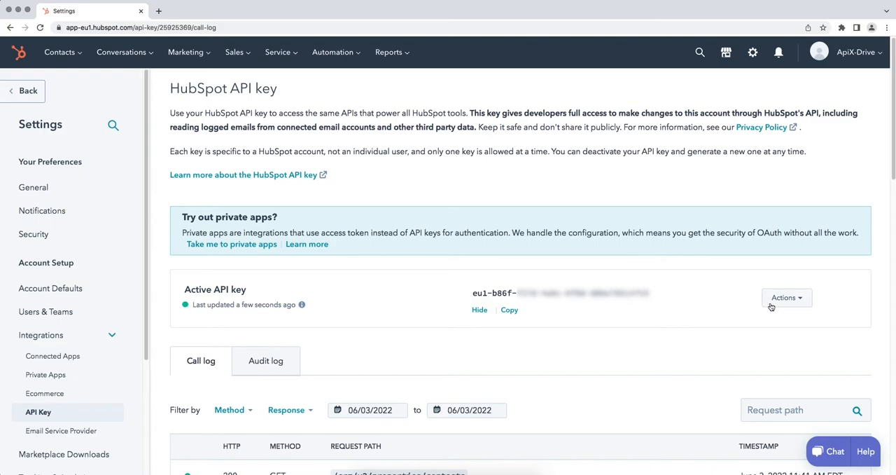
# - Copy the active HubSpot API key, paste it into the API Key field of ApiX-Drive's integration setup, and save the account
pyautogui.moveTo(651, 293); pyautogui.dragTo(467, 296)
pyautogui.rightClick(466, 297)
pyautogui.click(469, 300)
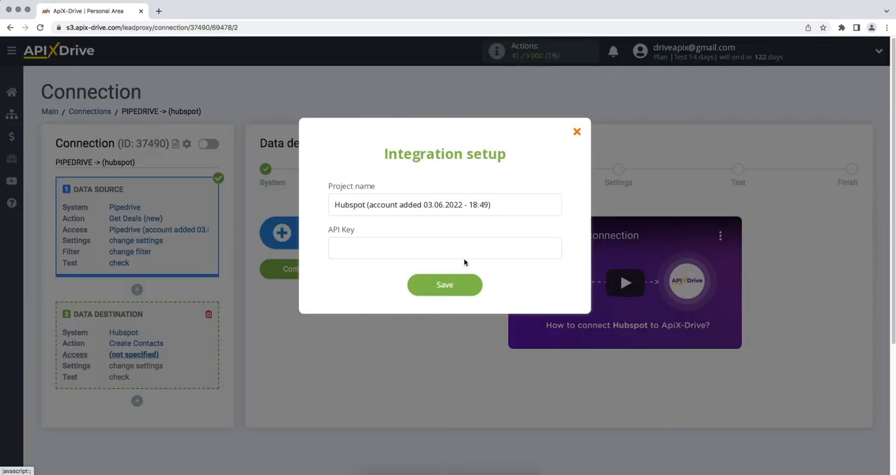
pyautogui.rightClick(466, 254)
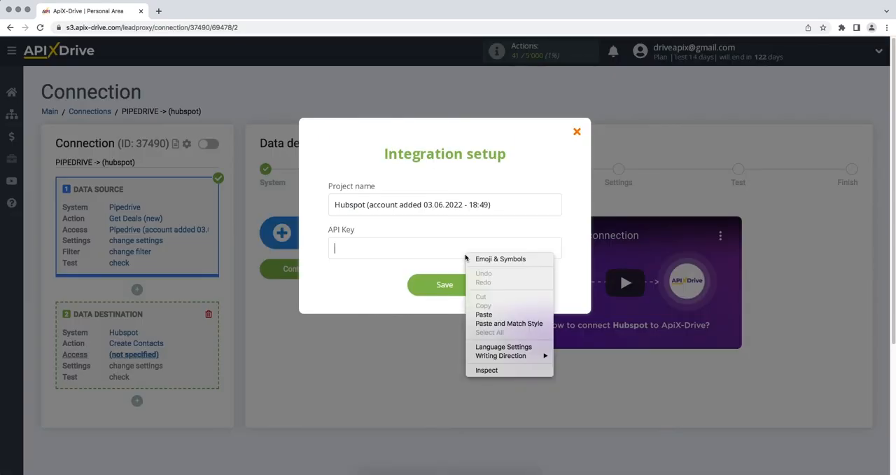
pyautogui.click(483, 314)
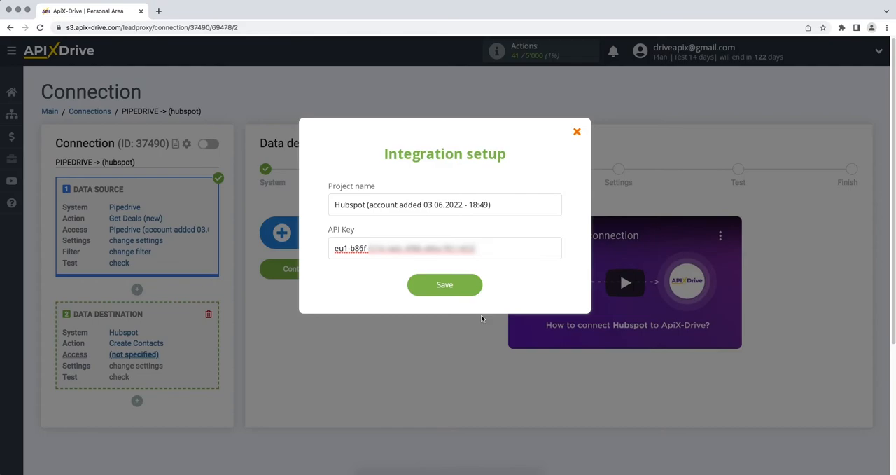
pyautogui.click(424, 288)
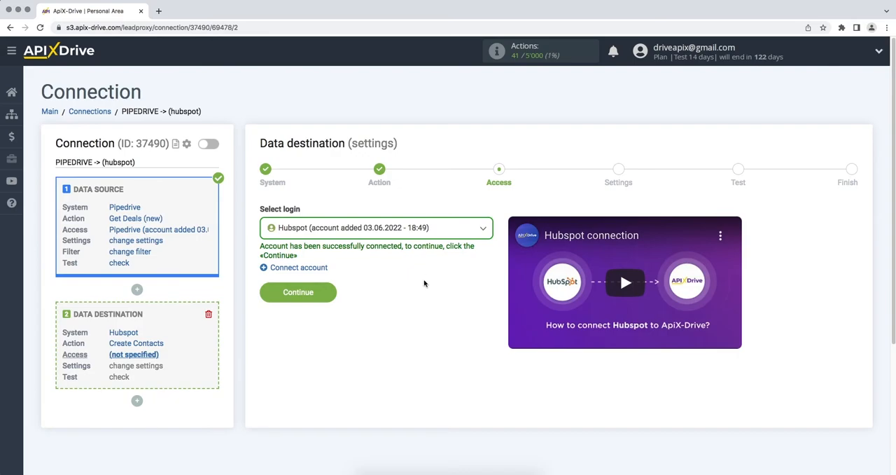
# - Choose the newly connected Hubspot account as the data destination login and continue to the field settings
pyautogui.click(446, 232)
pyautogui.click(430, 301)
pyautogui.click(263, 299)
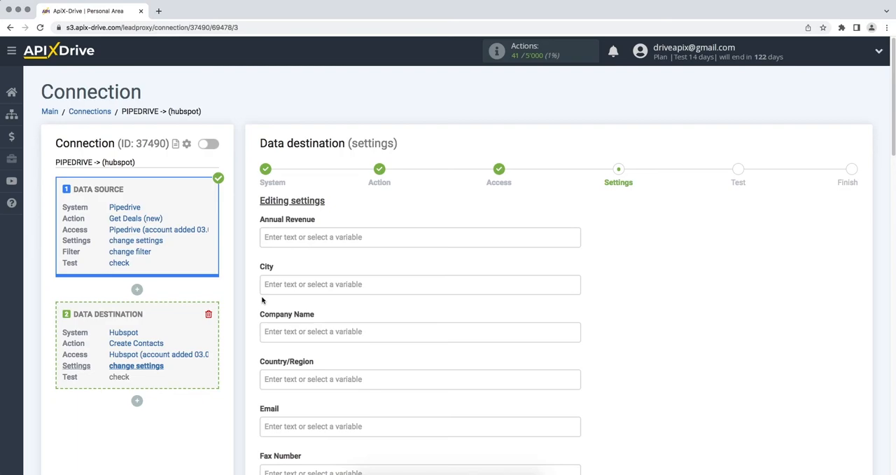
# - Map the Email and First Name fields to the Pipedrive contact person's E-mail and Name variables
pyautogui.click(298, 425)
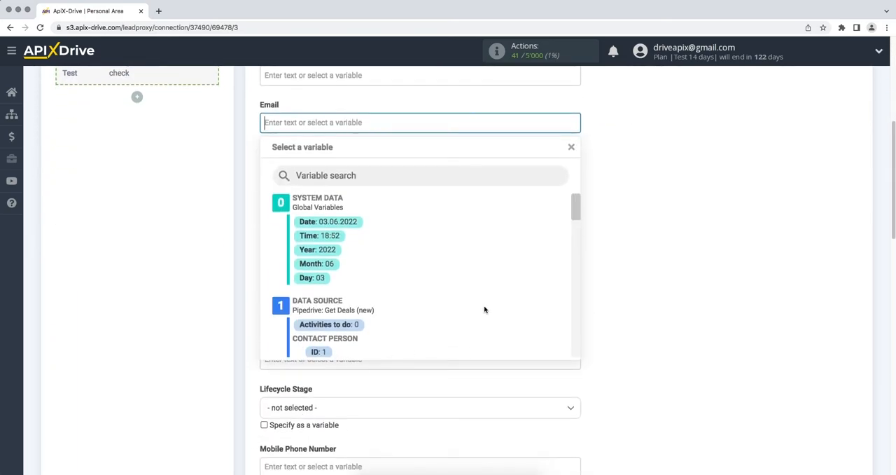
pyautogui.moveTo(576, 219); pyautogui.dragTo(578, 232)
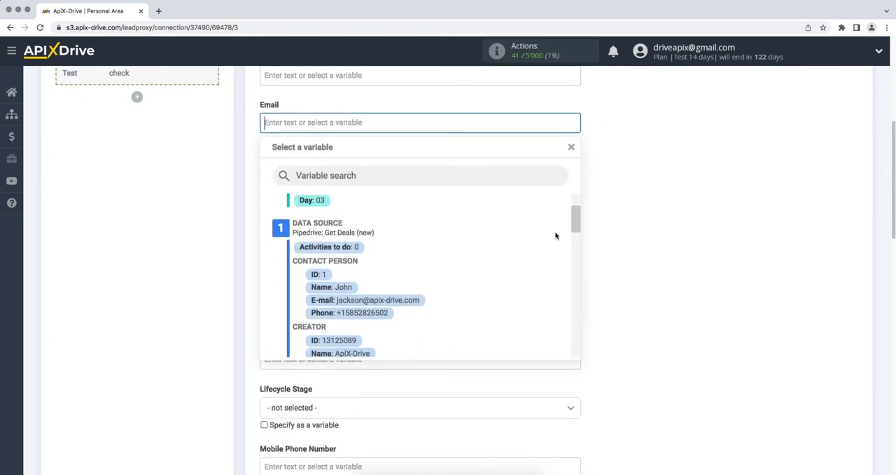
pyautogui.click(411, 301)
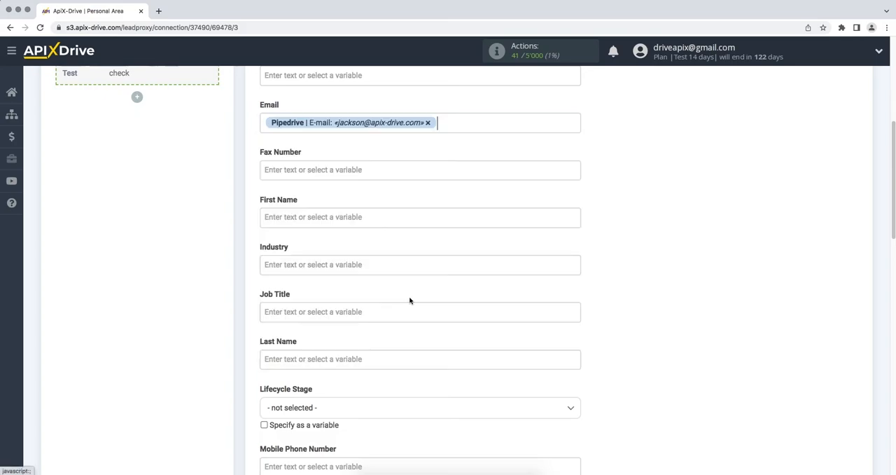
pyautogui.click(393, 222)
pyautogui.moveTo(574, 208); pyautogui.dragTo(576, 223)
pyautogui.click(339, 313)
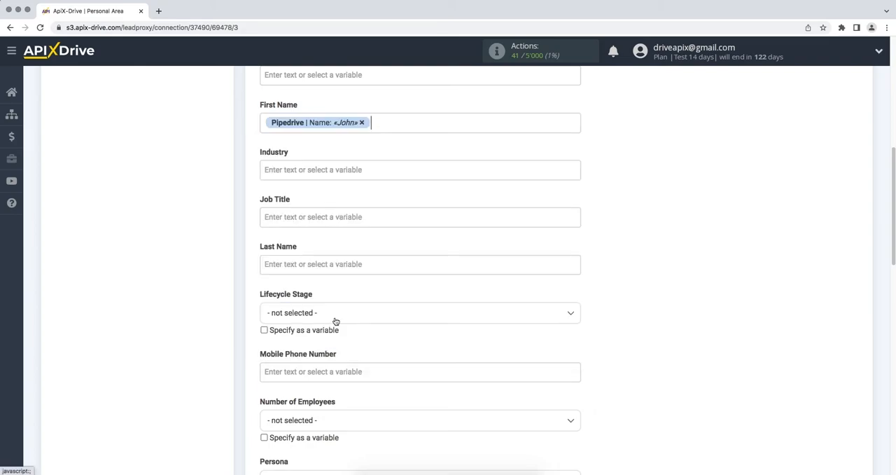
# - Fill the Job Title field with the fixed text "New deal from Pipedrive"
pyautogui.click(299, 214)
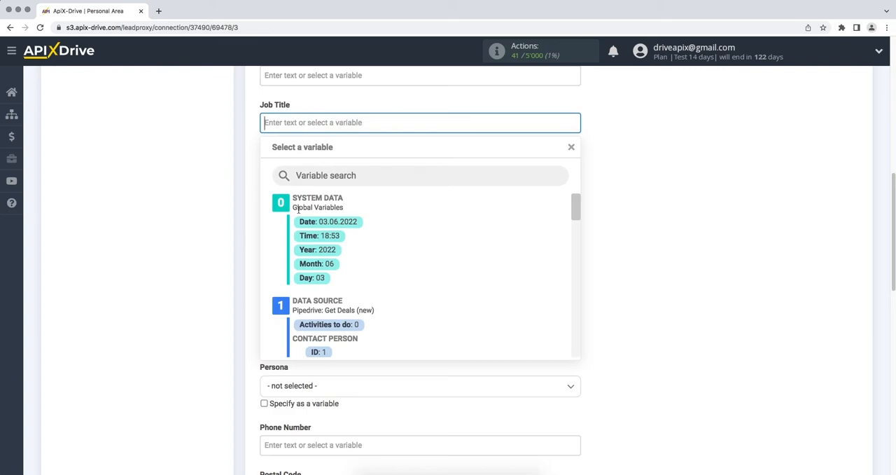
pyautogui.write('New deal from Pipedrive')
pyautogui.click(586, 274)
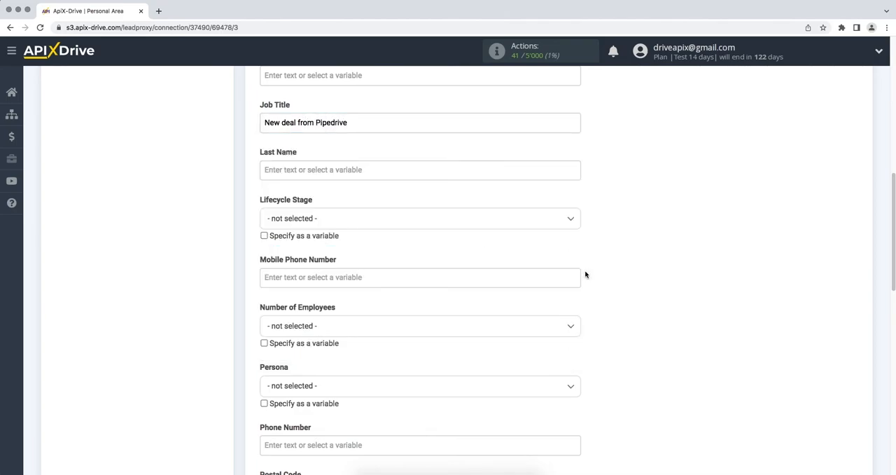
# - Map the Phone Number field to the Pipedrive contact person's Phone variable and continue to the test stage
pyautogui.scroll(-2, 586, 275)
pyautogui.click(514, 388)
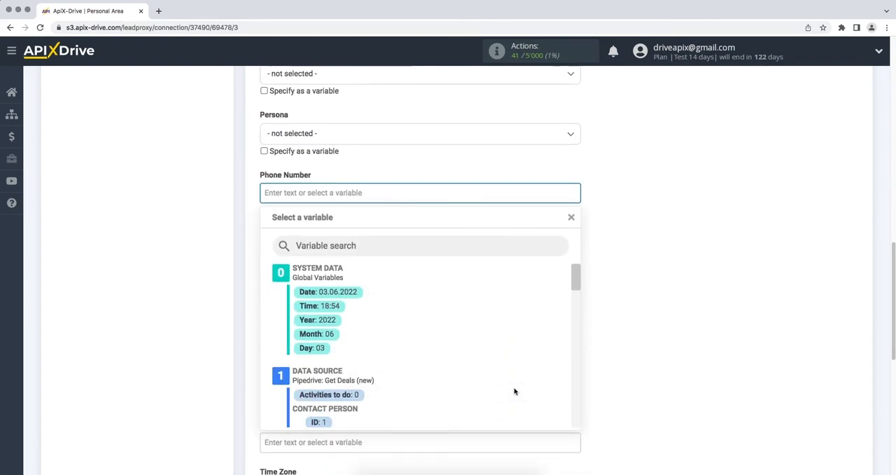
pyautogui.moveTo(578, 208); pyautogui.dragTo(578, 229)
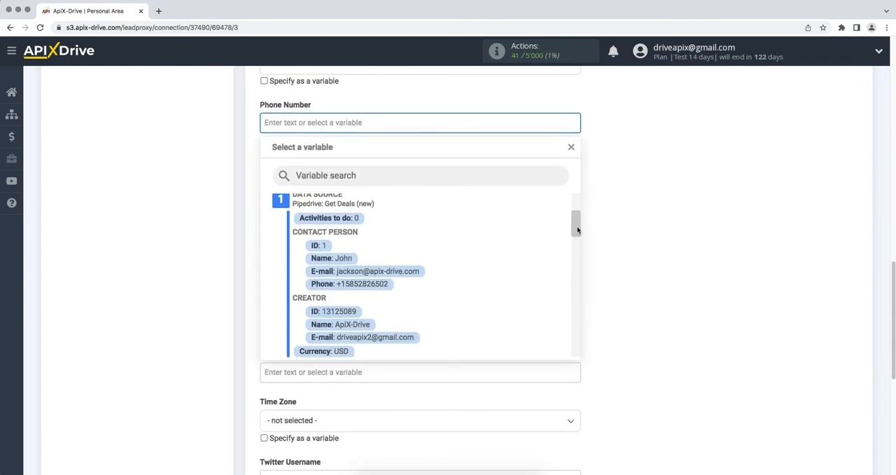
pyautogui.click(380, 283)
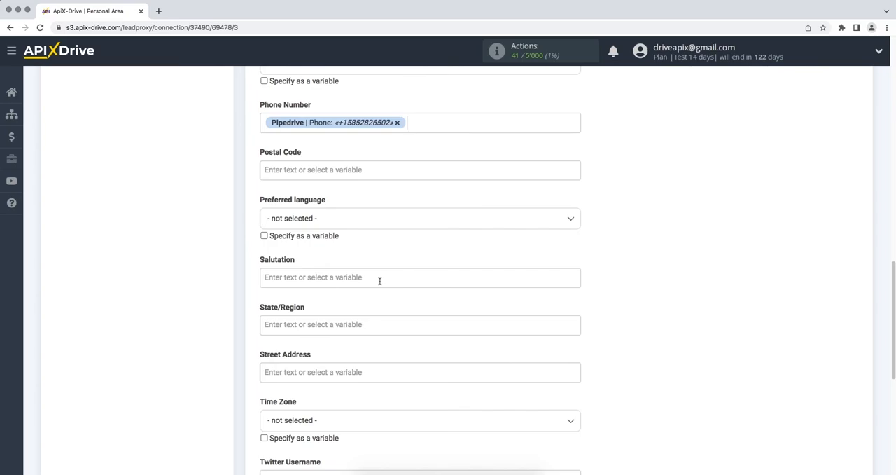
pyautogui.scroll(-5, 379, 281)
pyautogui.click(268, 223)
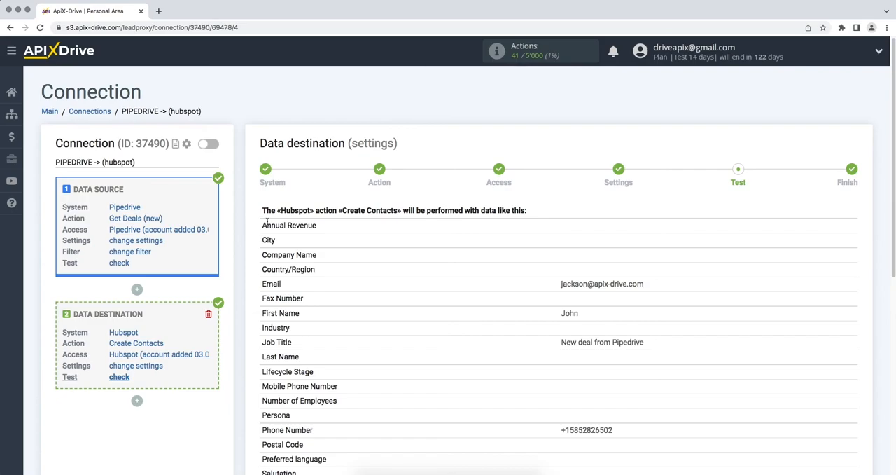
# - Send the test data to Hubspot and check the newly created contact's record in HubSpot
pyautogui.scroll(-5, 267, 222)
pyautogui.click(369, 394)
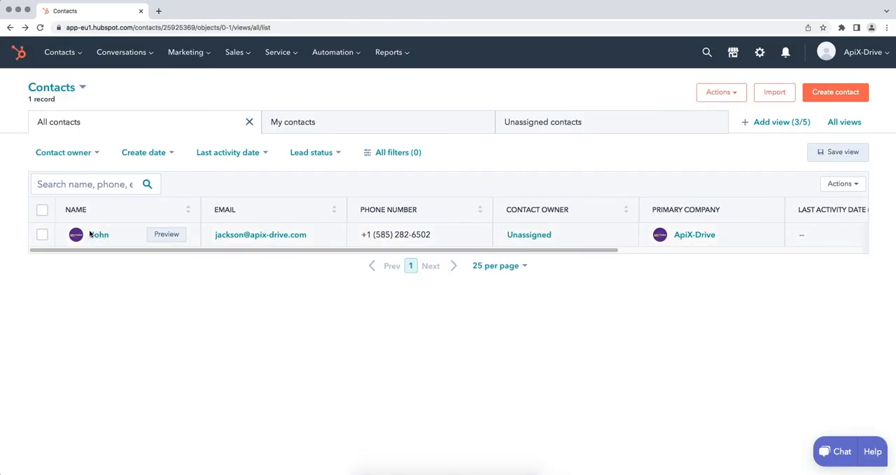
pyautogui.click(90, 234)
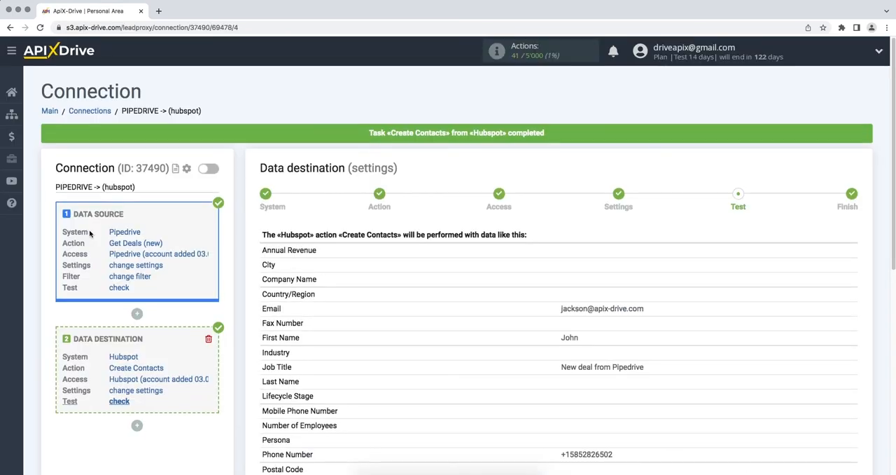
# - Return to ApiX-Drive, finish the data destination setup and enable automatic updates for the connection
pyautogui.scroll(-5, 88, 232)
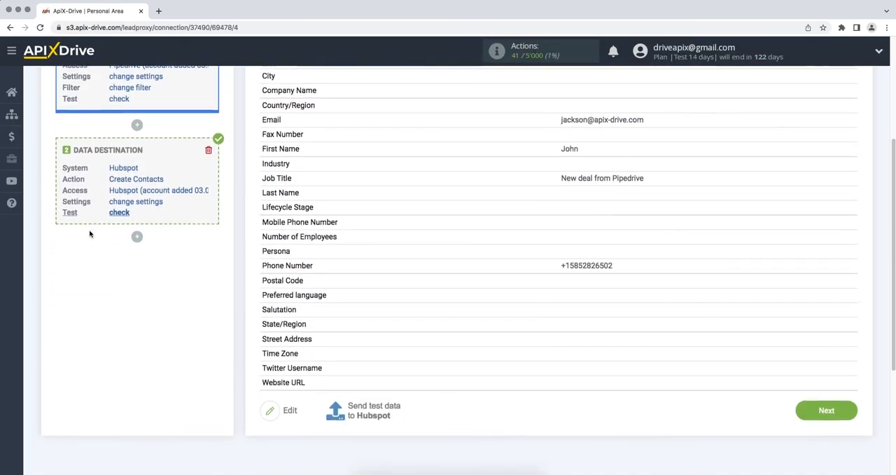
pyautogui.click(806, 336)
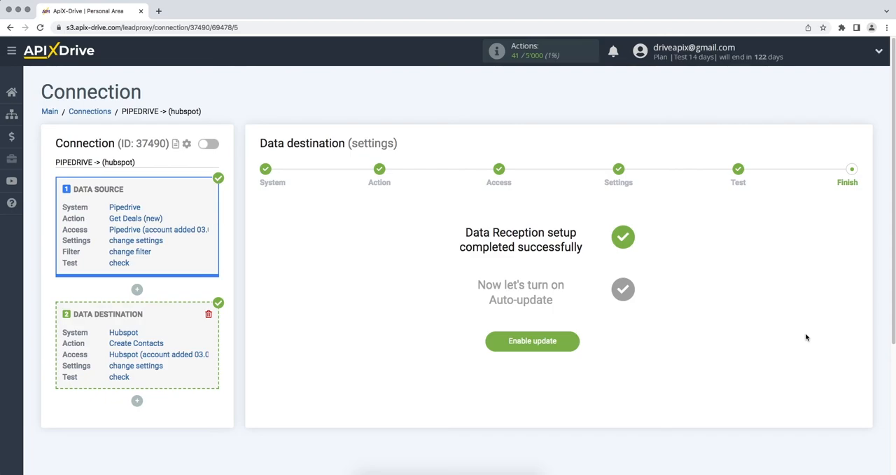
pyautogui.click(489, 348)
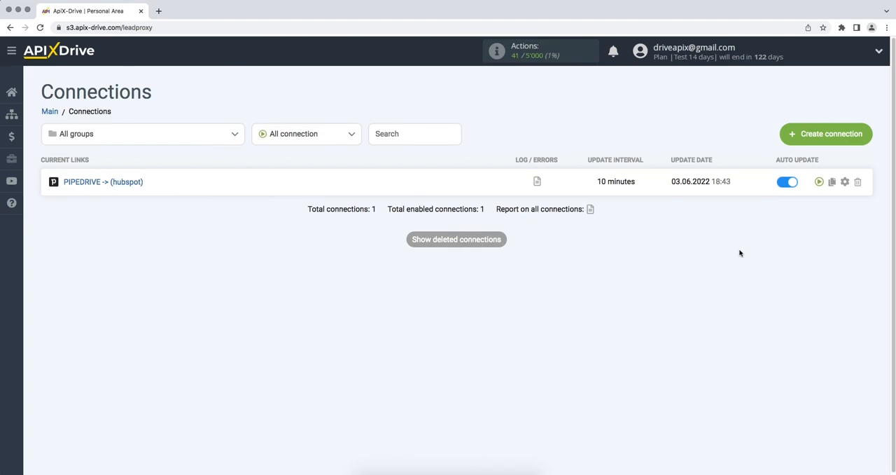
# - Set the update interval of the PIPEDRIVE -> (hubspot) connection to 5 minutes and save its setup
pyautogui.click(845, 183)
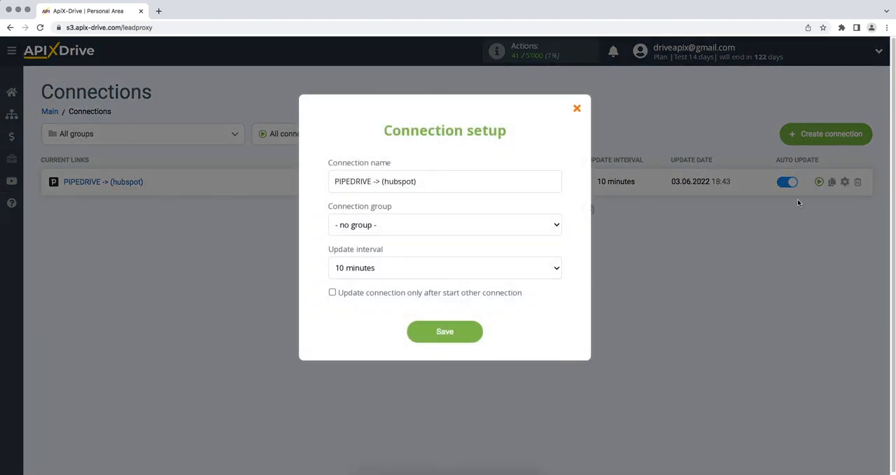
pyautogui.click(552, 266)
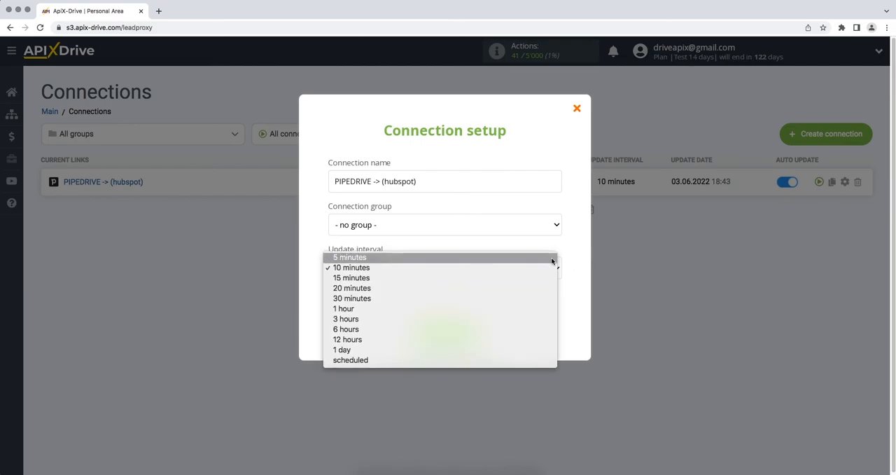
pyautogui.click(553, 257)
pyautogui.click(416, 336)
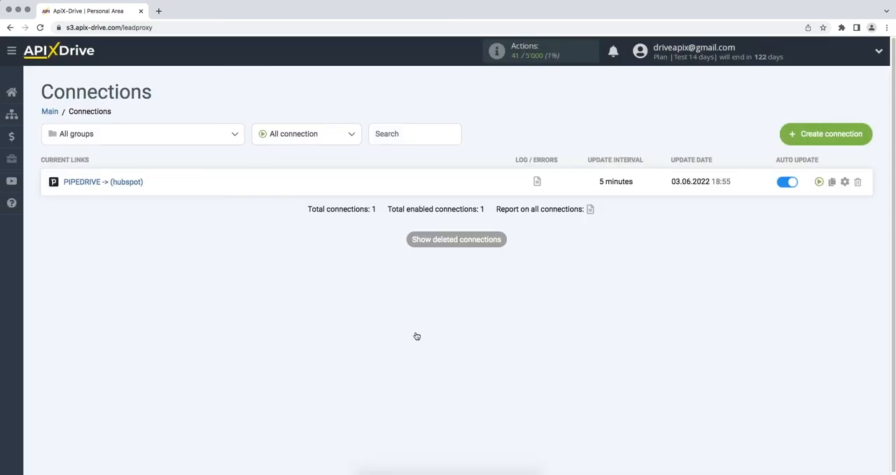